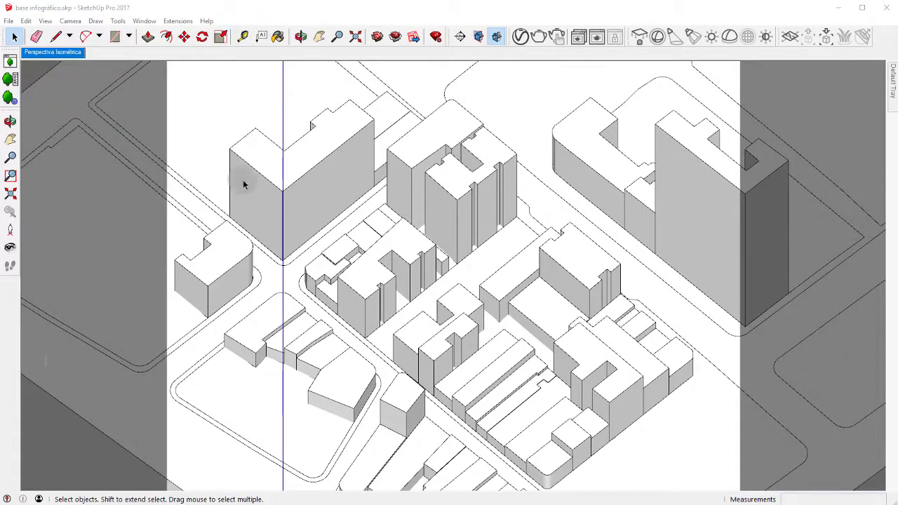
# Show the Fase 1, Fase 2 and Fase 3 layers one at a time to review each building phase
pyautogui.moveTo(892, 78)
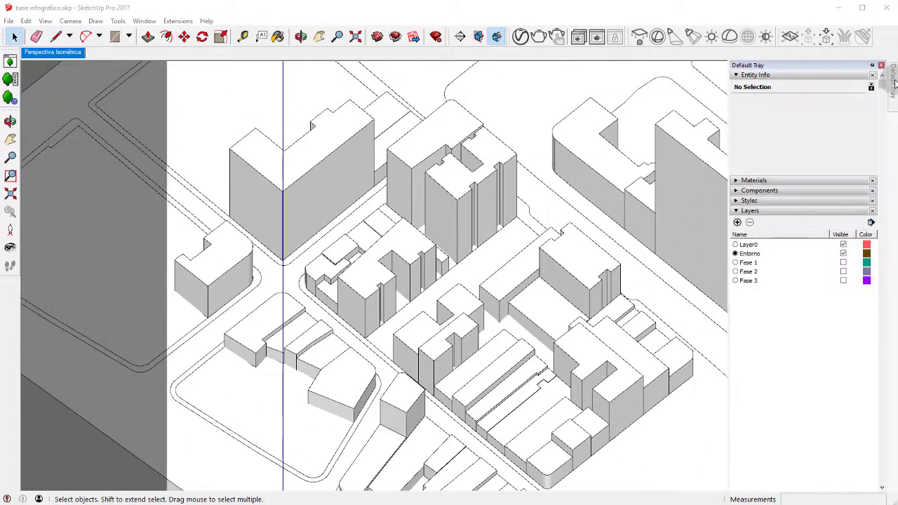
pyautogui.click(814, 74)
pyautogui.click(843, 167)
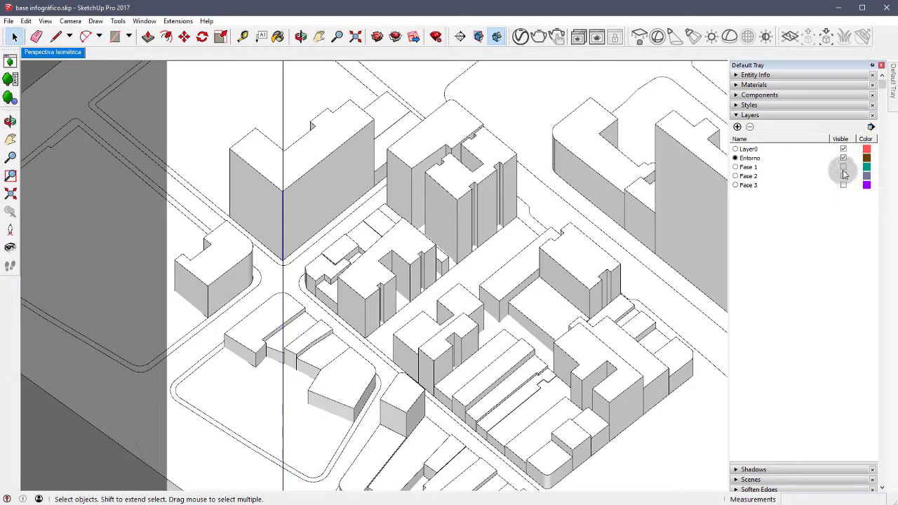
pyautogui.click(843, 167)
pyautogui.click(843, 176)
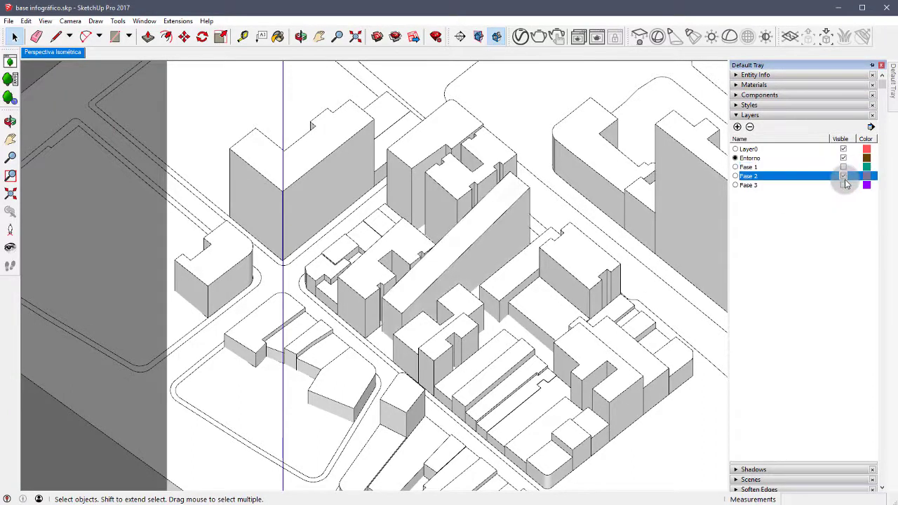
pyautogui.moveTo(892, 105)
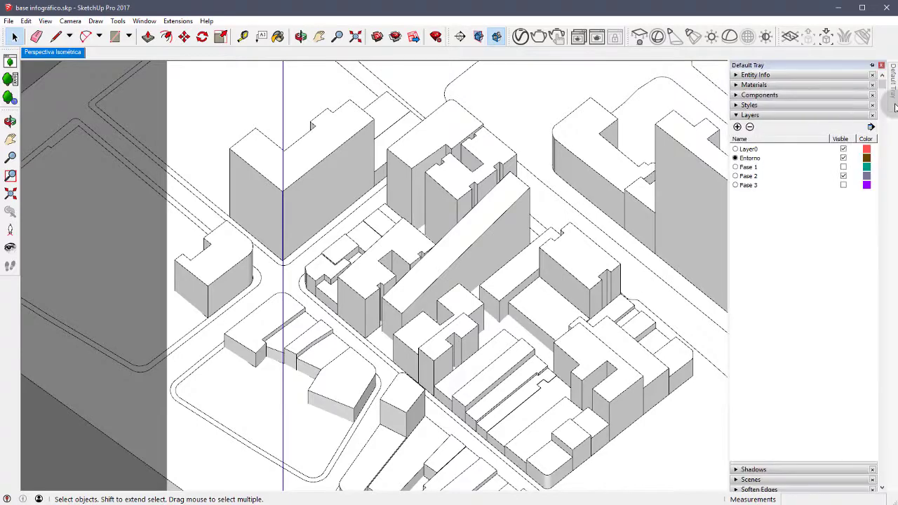
pyautogui.click(842, 176)
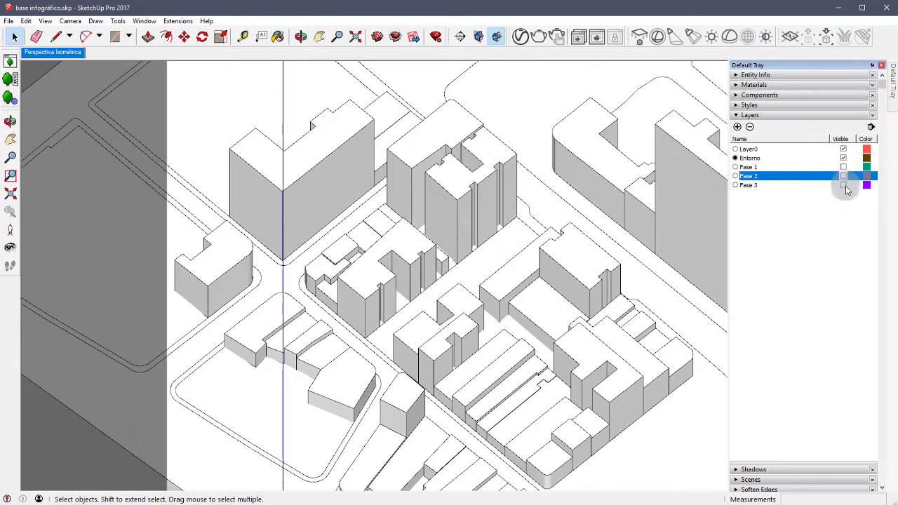
pyautogui.click(843, 185)
pyautogui.click(843, 185)
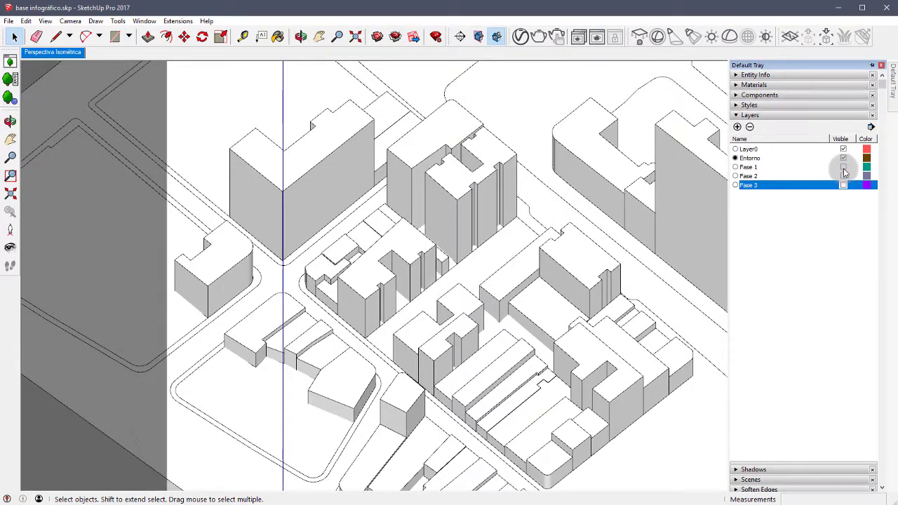
# Check the Fase 1 and Fase 2 layers again, hide both and make the Fase 3 layer visible
pyautogui.click(843, 167)
pyautogui.click(844, 167)
pyautogui.click(843, 176)
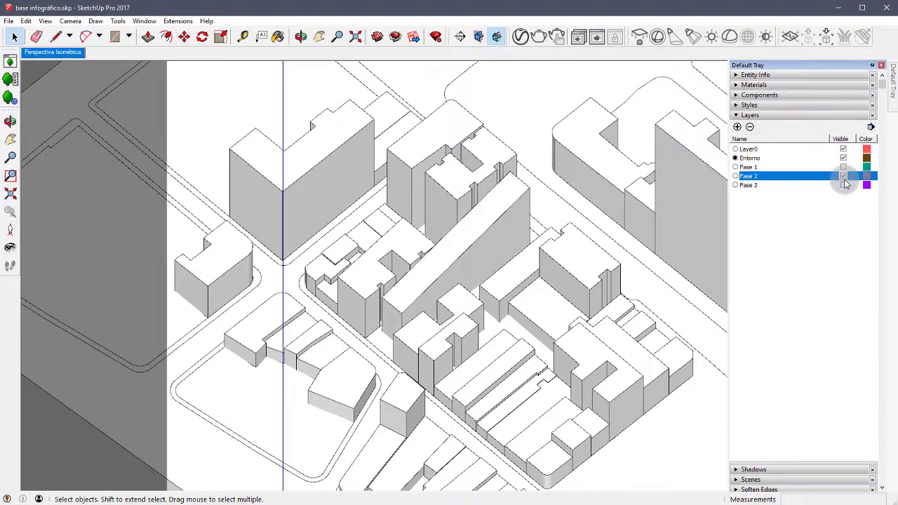
pyautogui.click(843, 176)
pyautogui.click(843, 185)
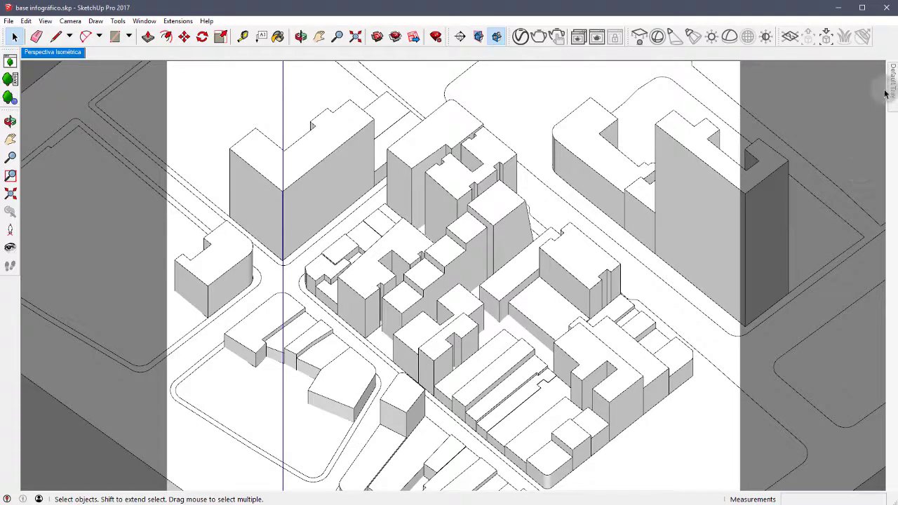
pyautogui.moveTo(890, 84)
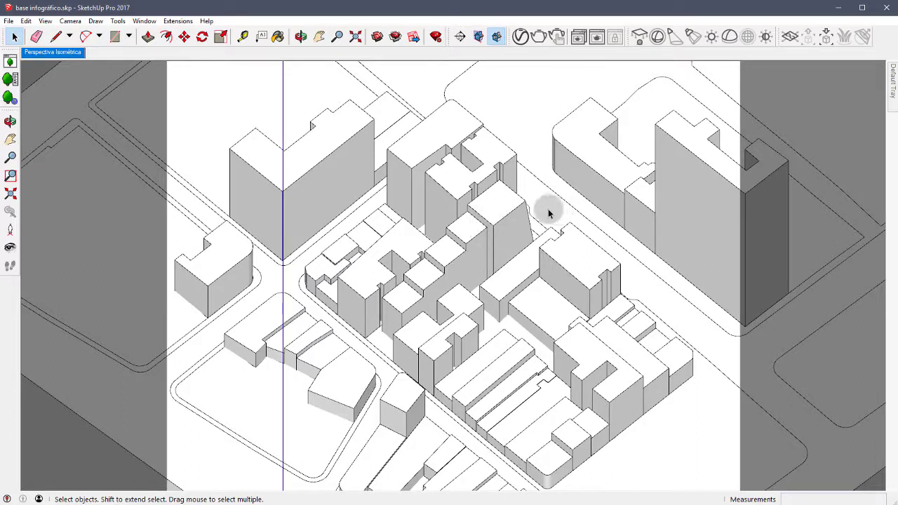
# Render the isometric view with V-Ray and keep the result in the frame buffer's render history
pyautogui.click(537, 37)
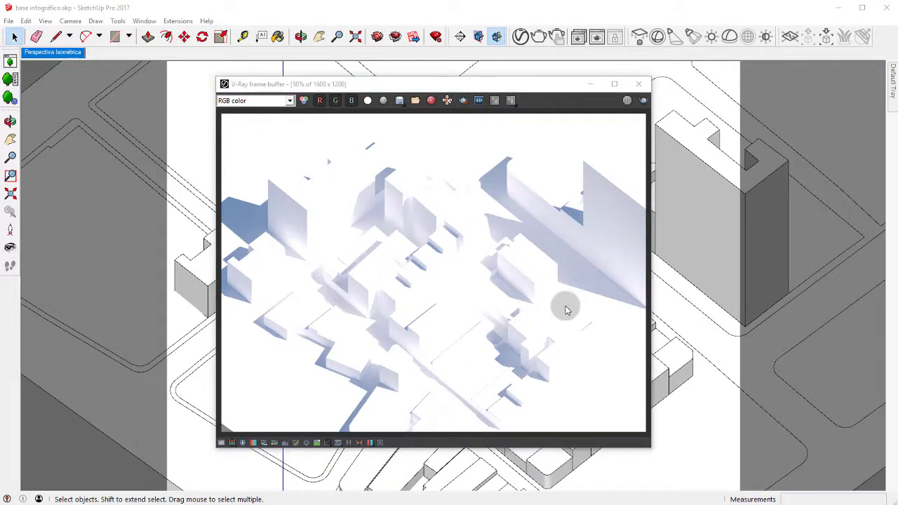
pyautogui.click(350, 443)
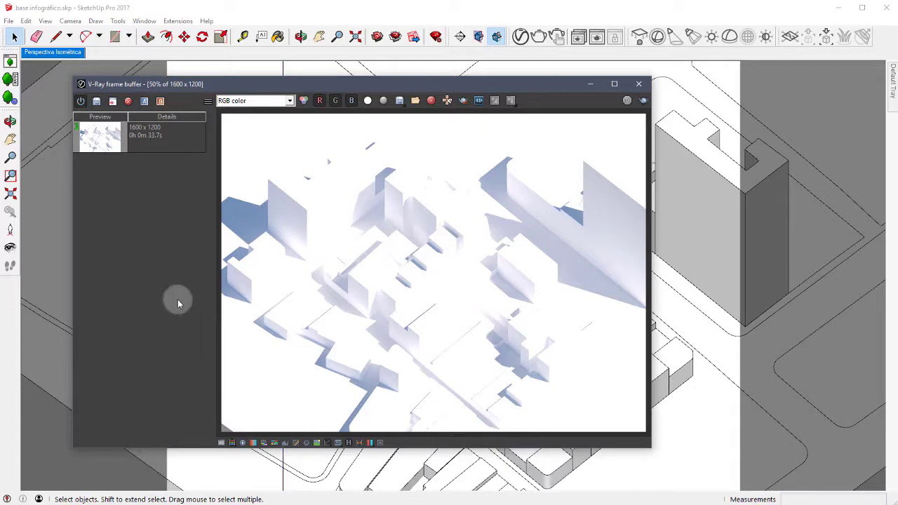
pyautogui.click(639, 83)
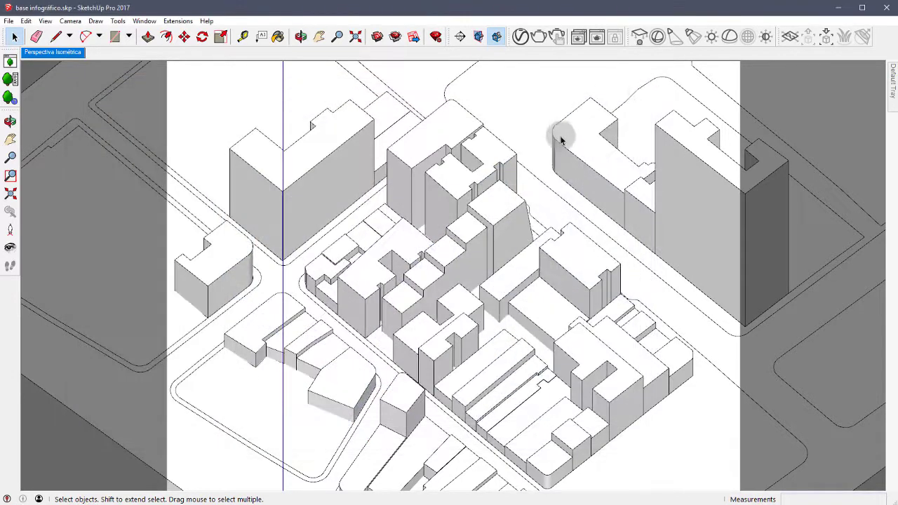
# Turn on Material Override in the V-Ray render settings and expand its override color and material options
pyautogui.click(520, 41)
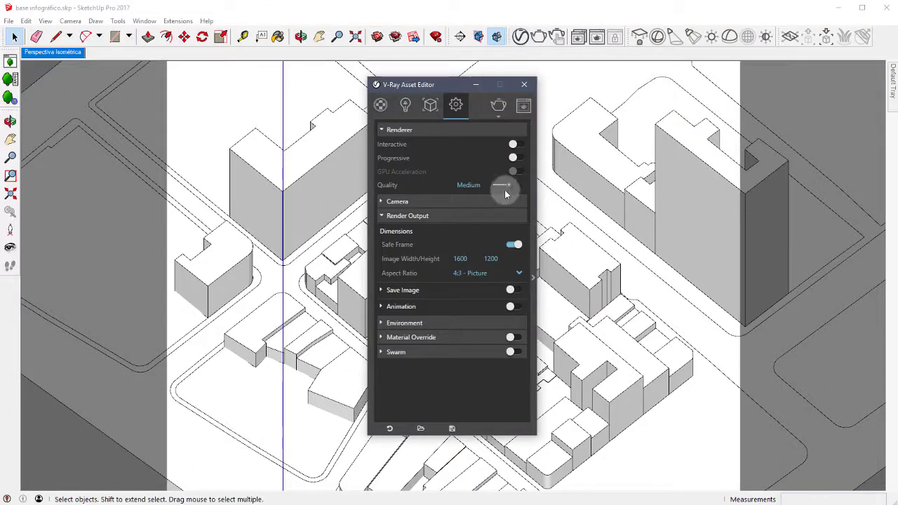
pyautogui.click(448, 217)
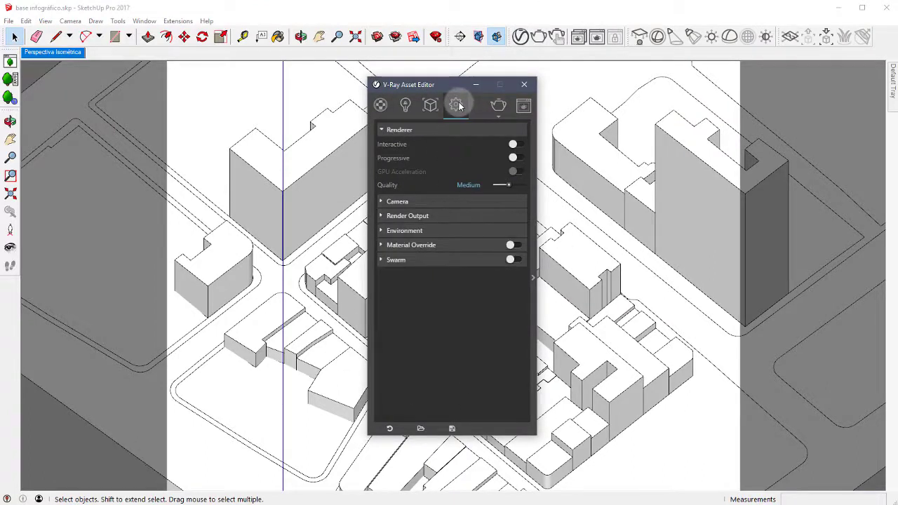
pyautogui.click(457, 105)
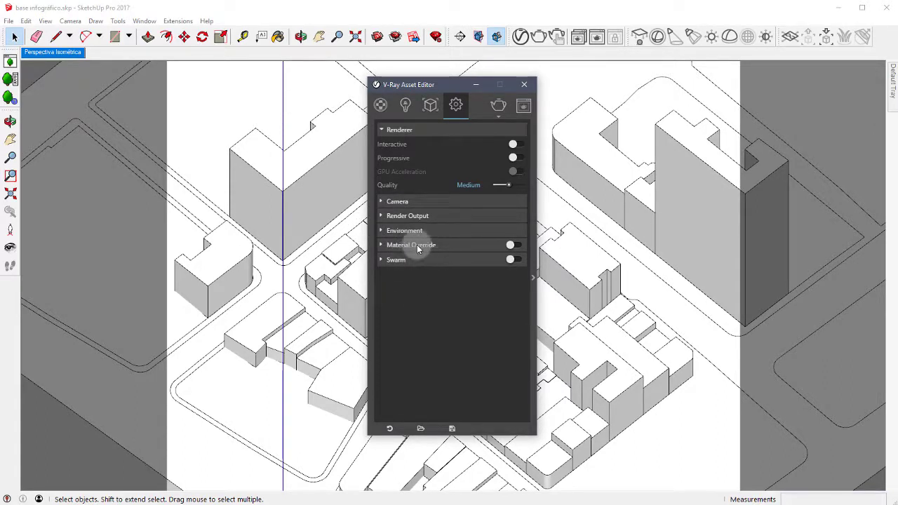
pyautogui.click(518, 245)
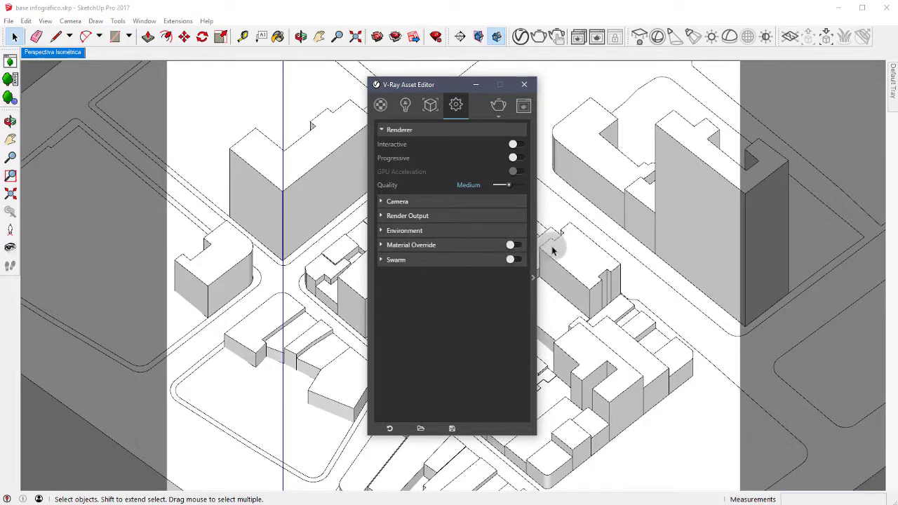
pyautogui.click(515, 246)
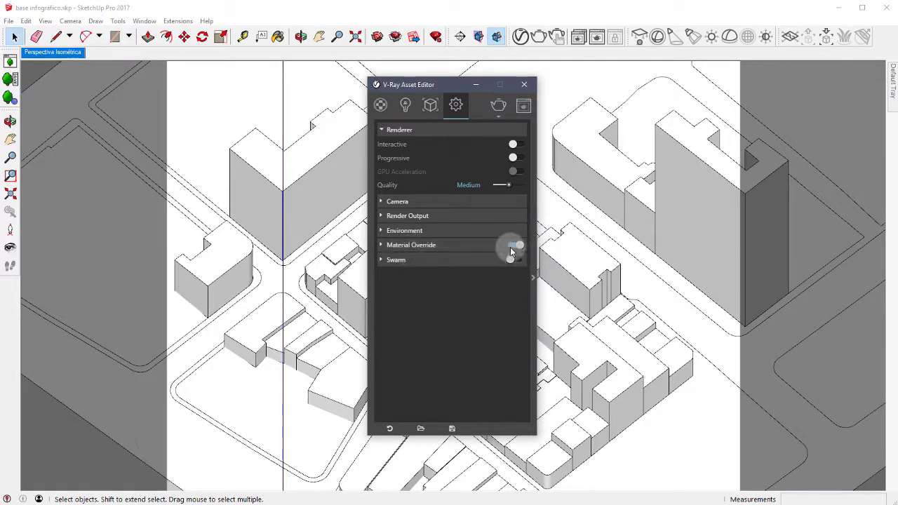
pyautogui.click(474, 245)
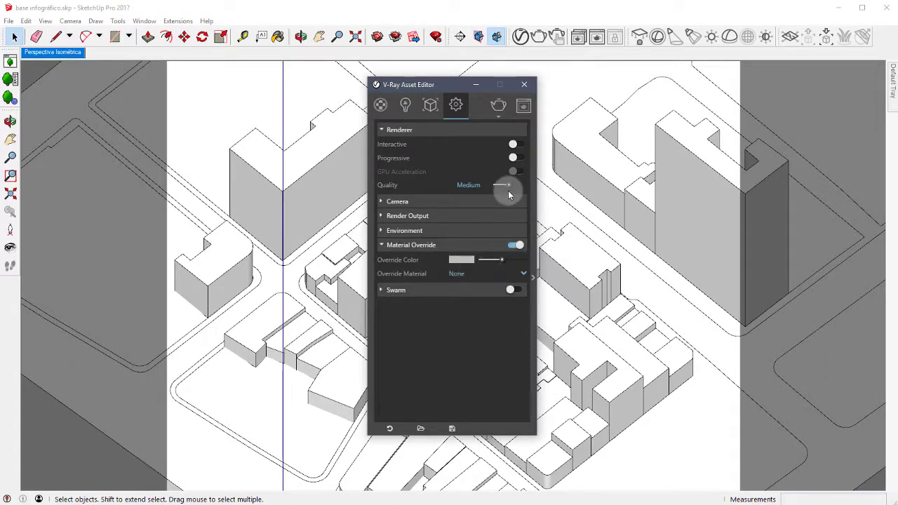
# Render the isometric view with the material override and save the result to the render history
pyautogui.click(539, 40)
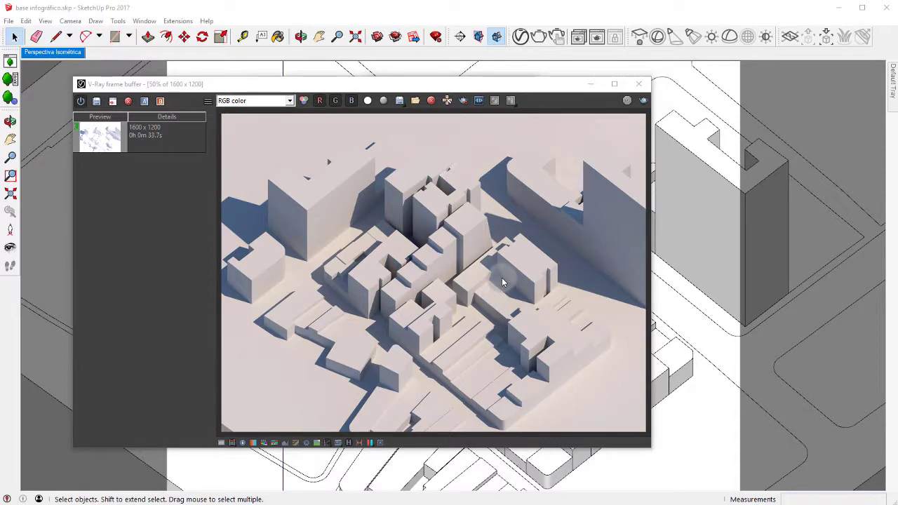
pyautogui.click(98, 101)
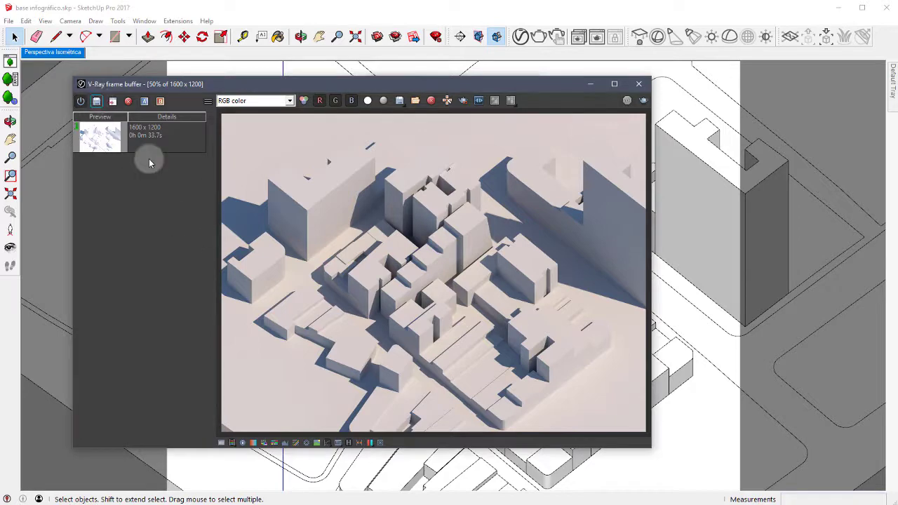
pyautogui.click(639, 85)
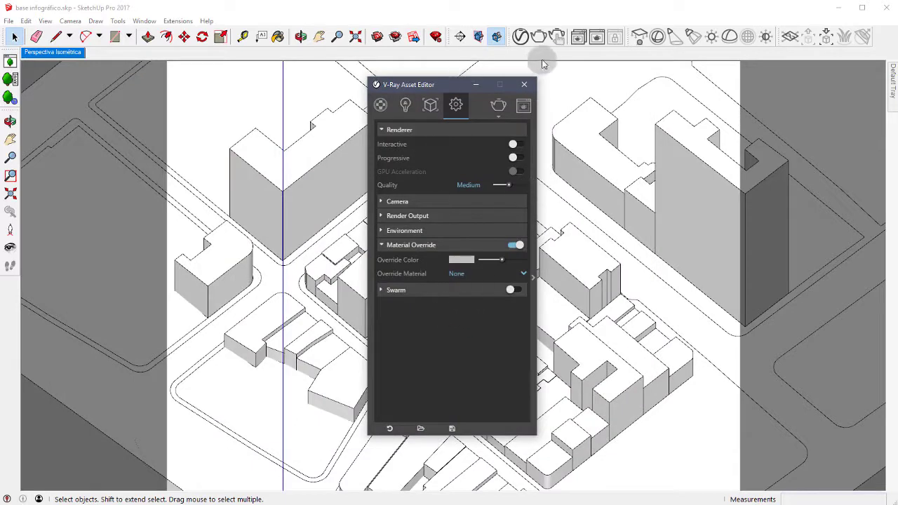
# Collapse the Material Override settings and reopen the V-Ray frame buffer to examine the last render
pyautogui.moveTo(434, 86)
pyautogui.mouseDown()
pyautogui.moveTo(428, 92)
pyautogui.moveTo(447, 98)
pyautogui.mouseUp()
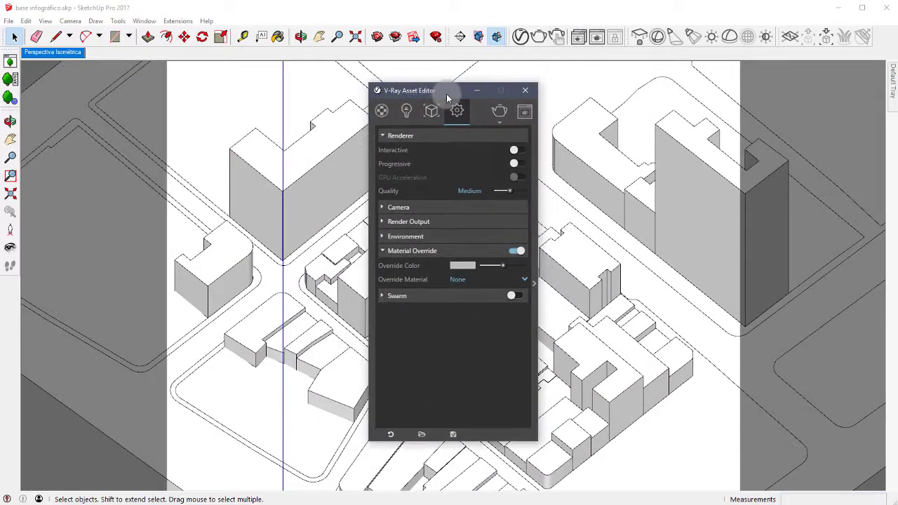
pyautogui.click(447, 251)
pyautogui.click(596, 37)
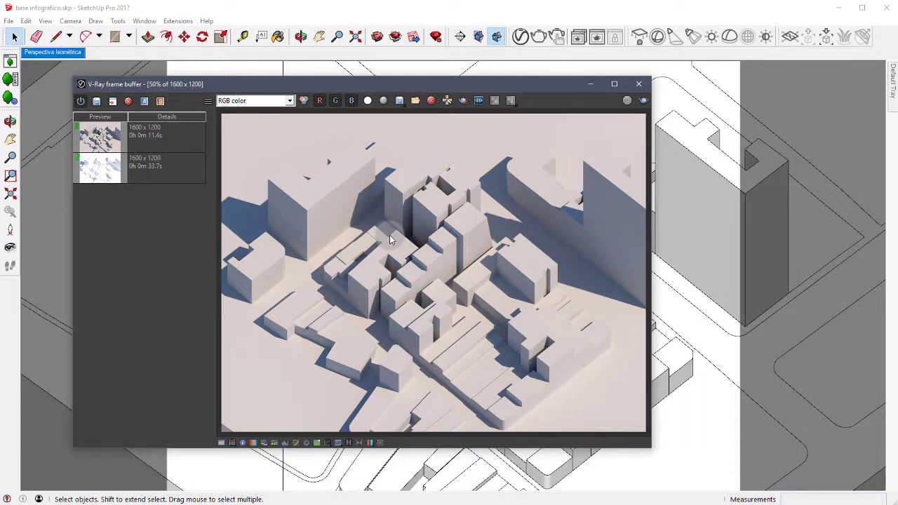
pyautogui.click(638, 83)
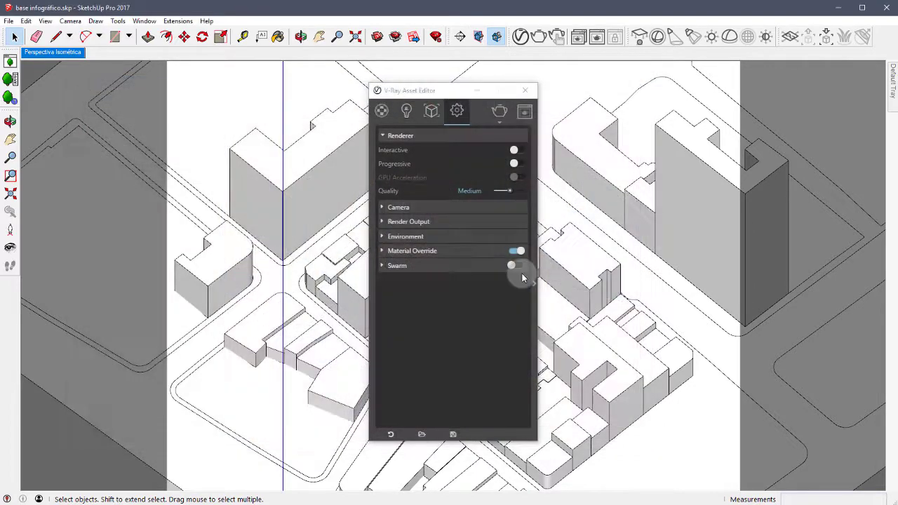
# Turn off the V-Ray SunLight and render the isometric view again, saving the result to the render history
pyautogui.click(406, 112)
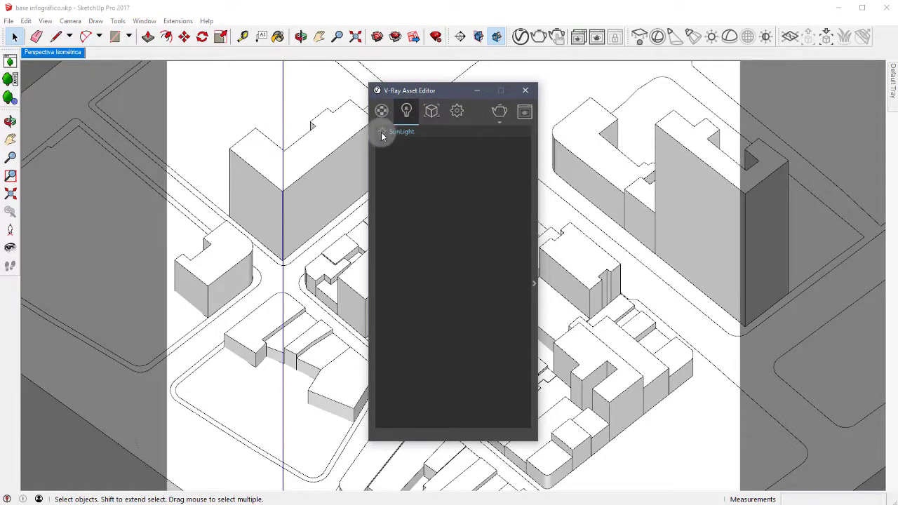
pyautogui.moveTo(383, 133); pyautogui.dragTo(390, 153)
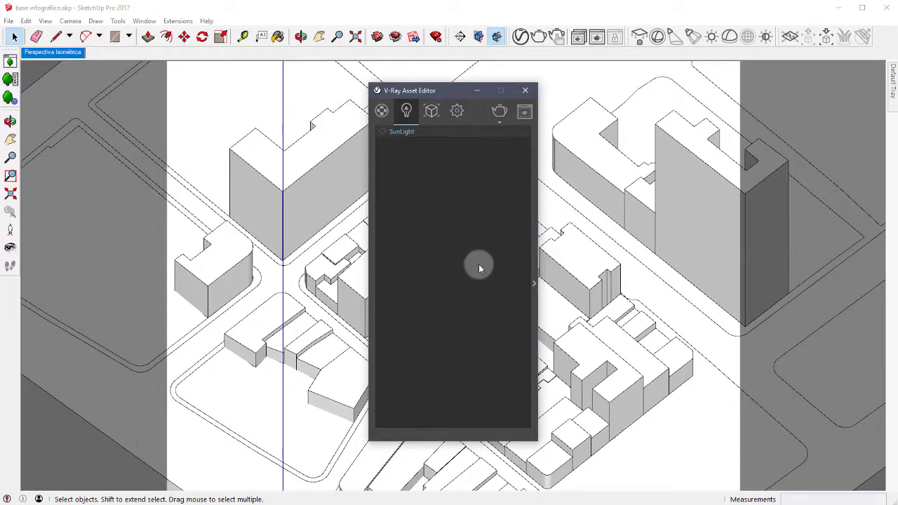
pyautogui.click(541, 42)
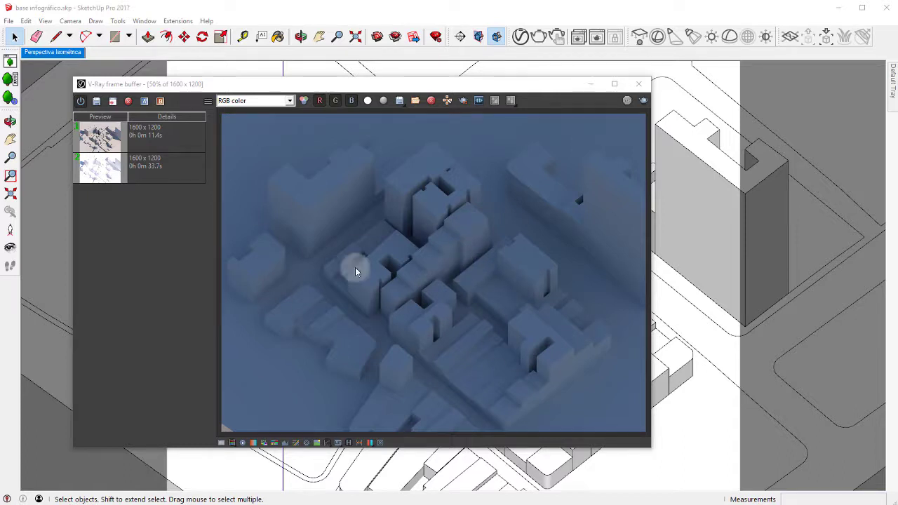
pyautogui.click(97, 102)
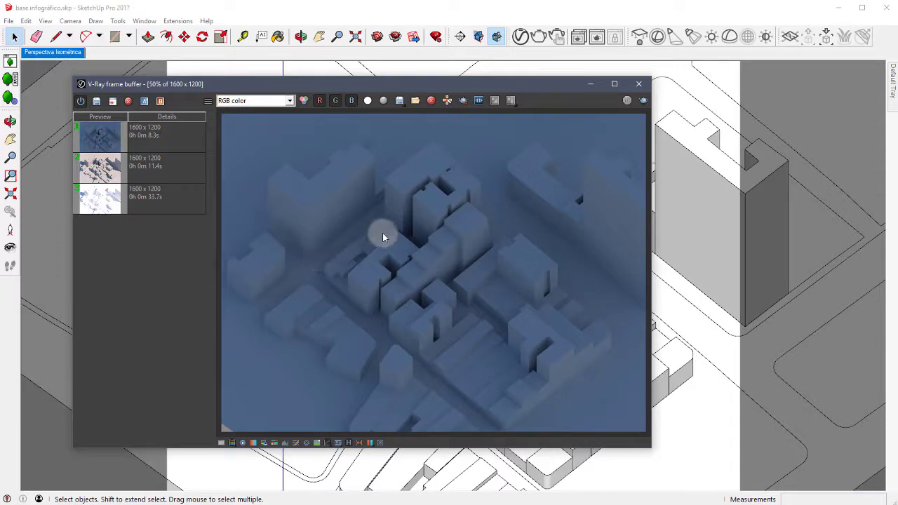
pyautogui.click(639, 84)
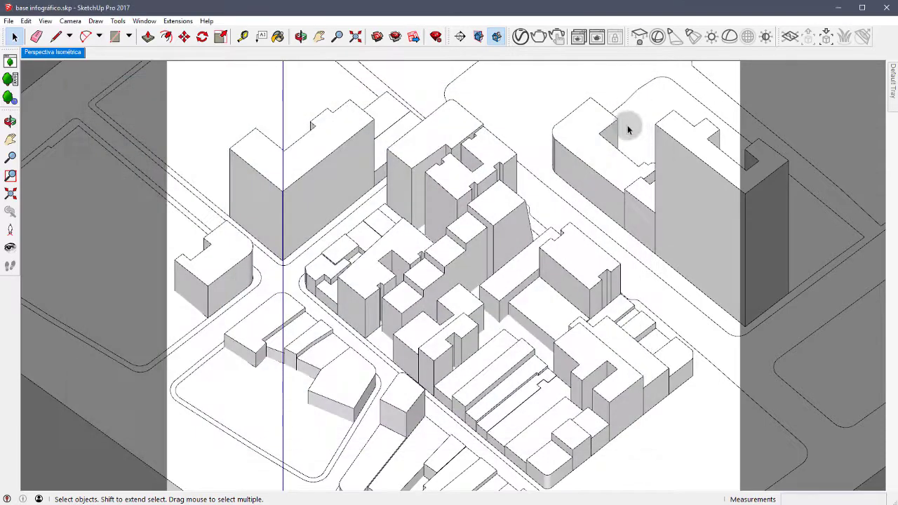
# Examine the Sky texture assigned to the Environment background in the V-Ray render settings
pyautogui.click(522, 41)
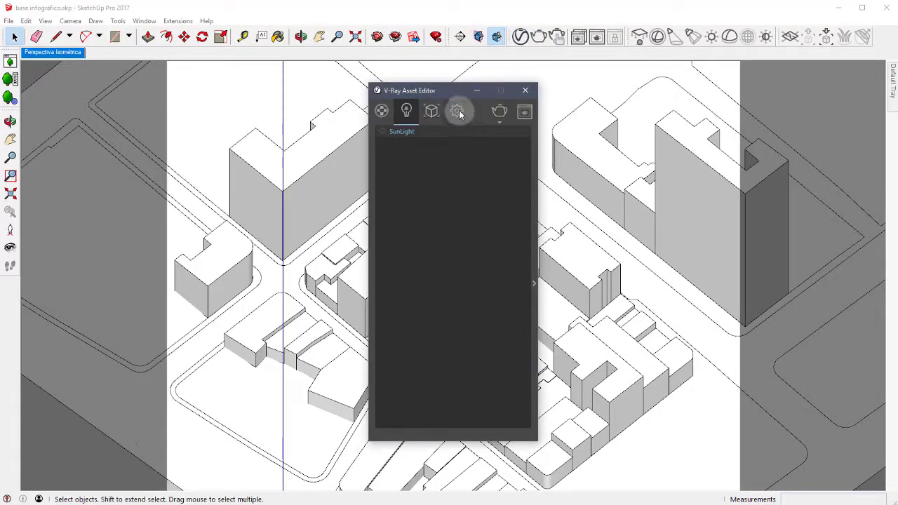
pyautogui.click(457, 112)
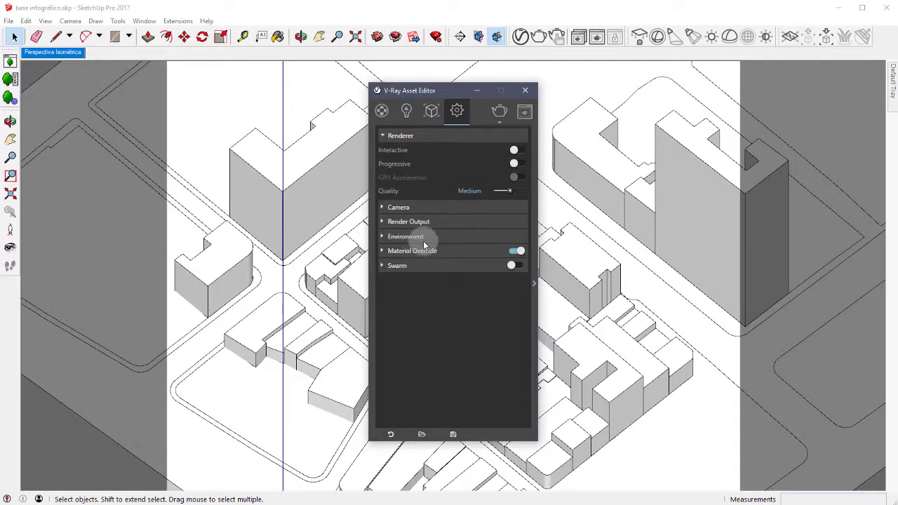
pyautogui.click(419, 238)
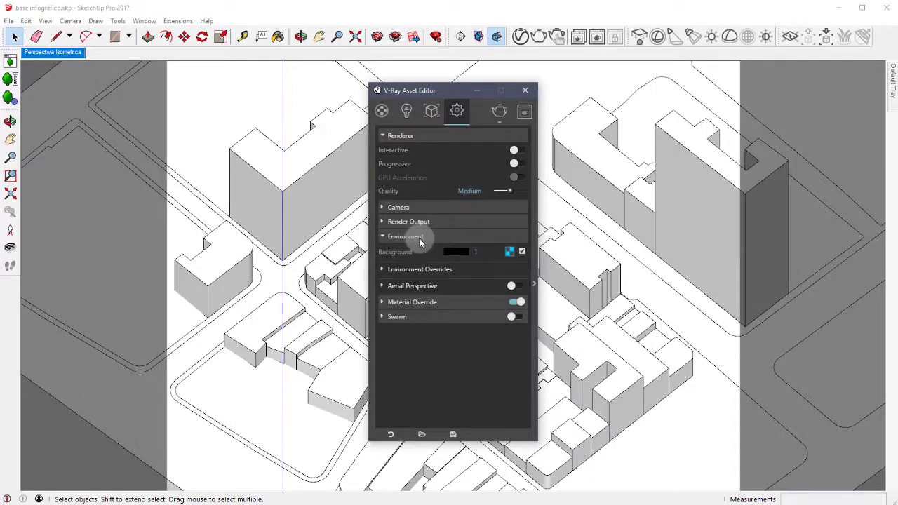
pyautogui.click(521, 253)
pyautogui.click(510, 251)
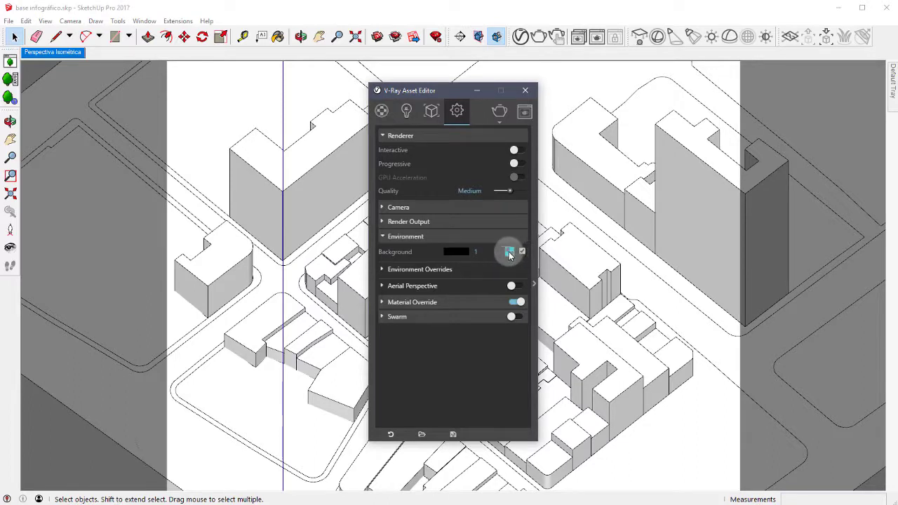
pyautogui.click(509, 252)
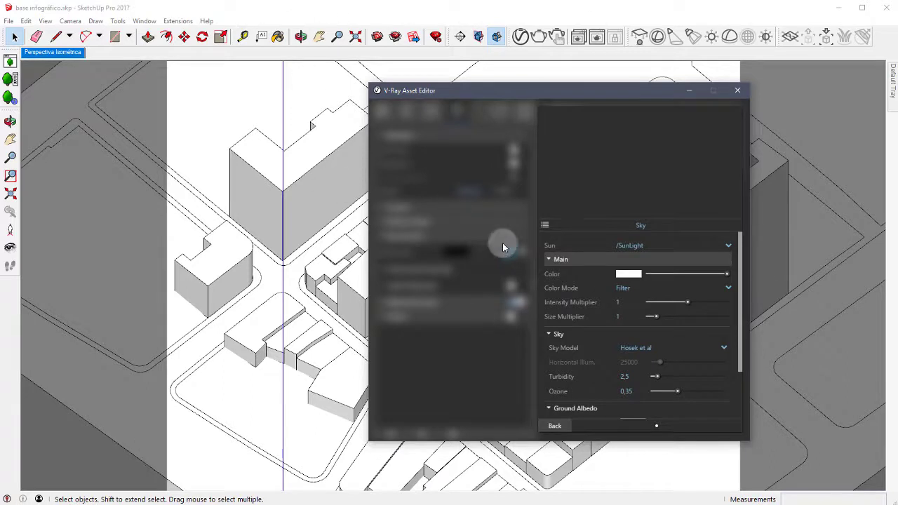
pyautogui.click(564, 426)
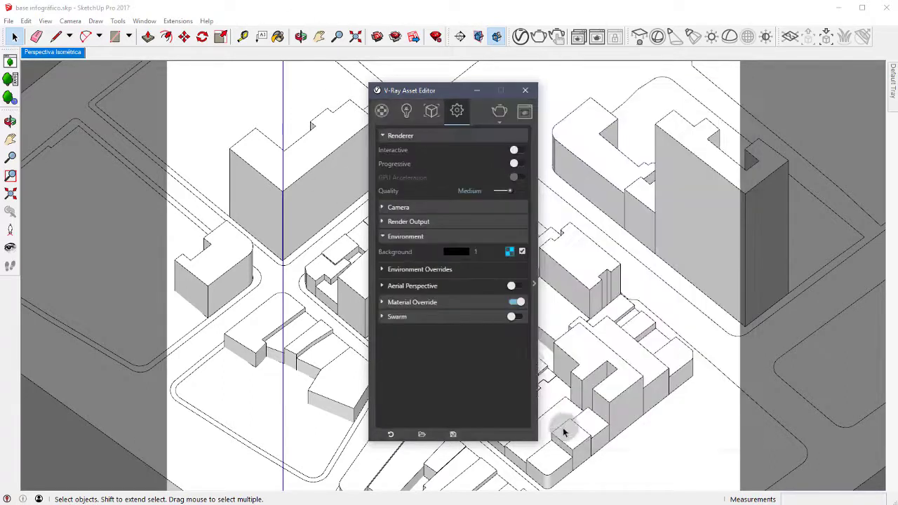
# Clear the Sky texture from the Environment background and set the background colour to white
pyautogui.rightClick(518, 252)
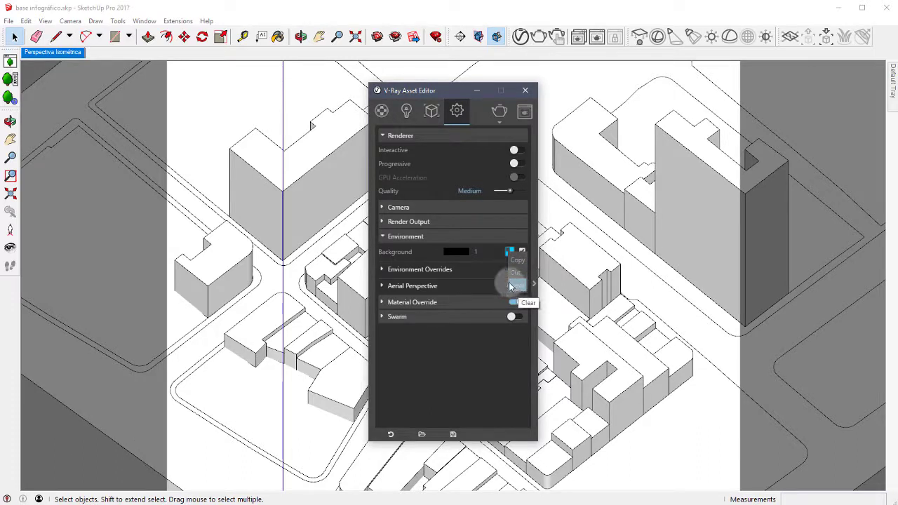
pyautogui.click(512, 285)
pyautogui.click(491, 252)
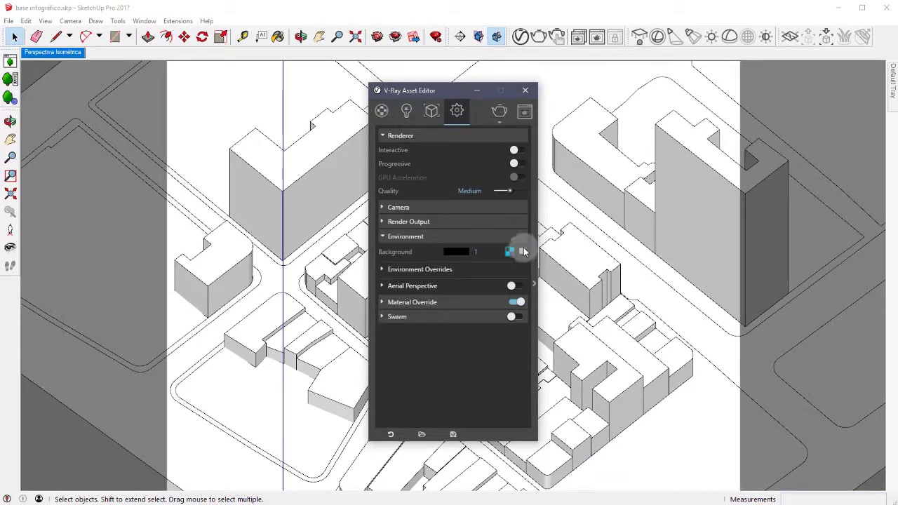
pyautogui.click(456, 252)
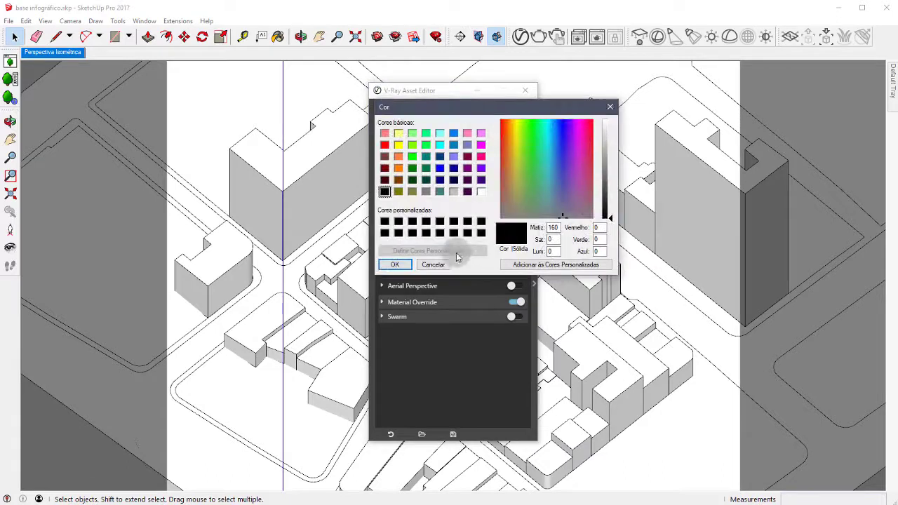
pyautogui.click(480, 191)
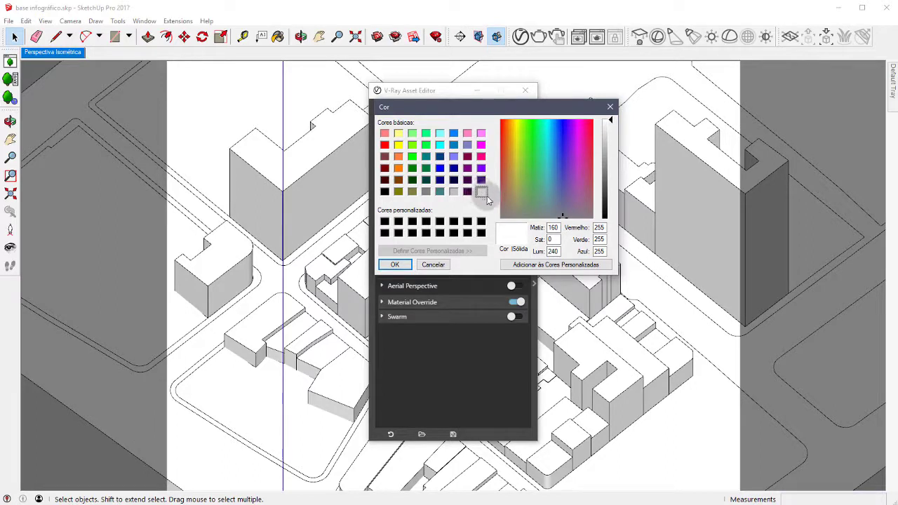
pyautogui.click(397, 264)
pyautogui.click(431, 237)
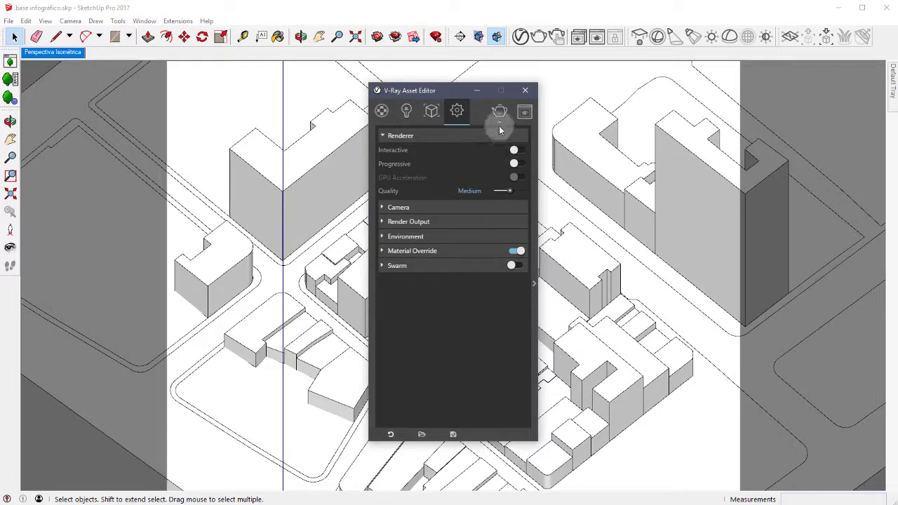
# Render the isometric view with the white environment background and save the result to the render history
pyautogui.click(539, 40)
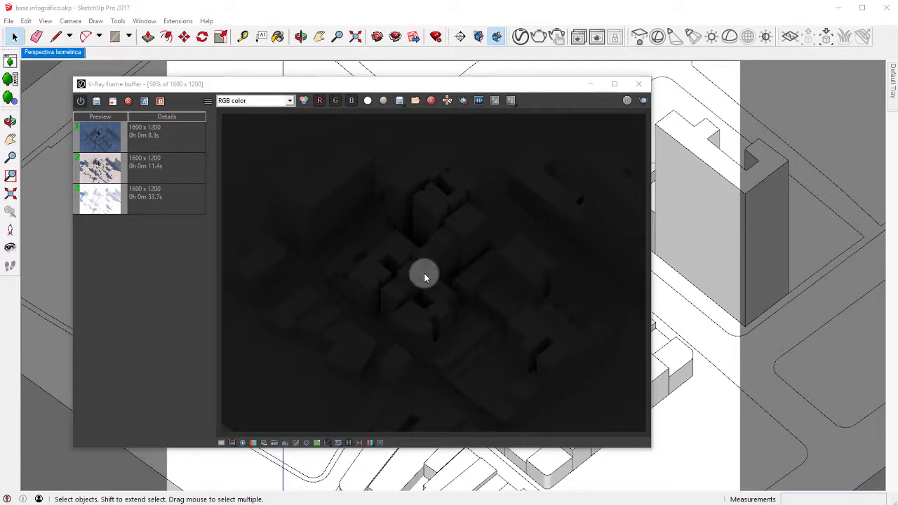
pyautogui.click(97, 102)
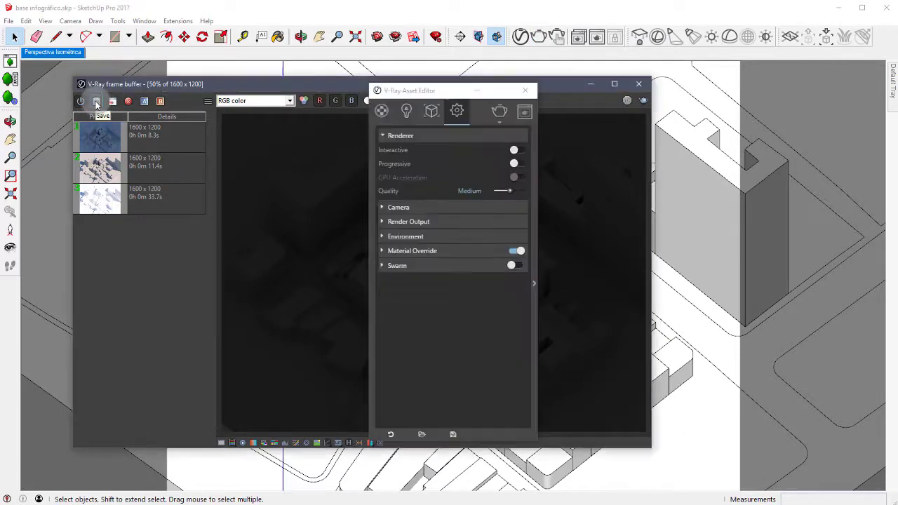
pyautogui.click(97, 103)
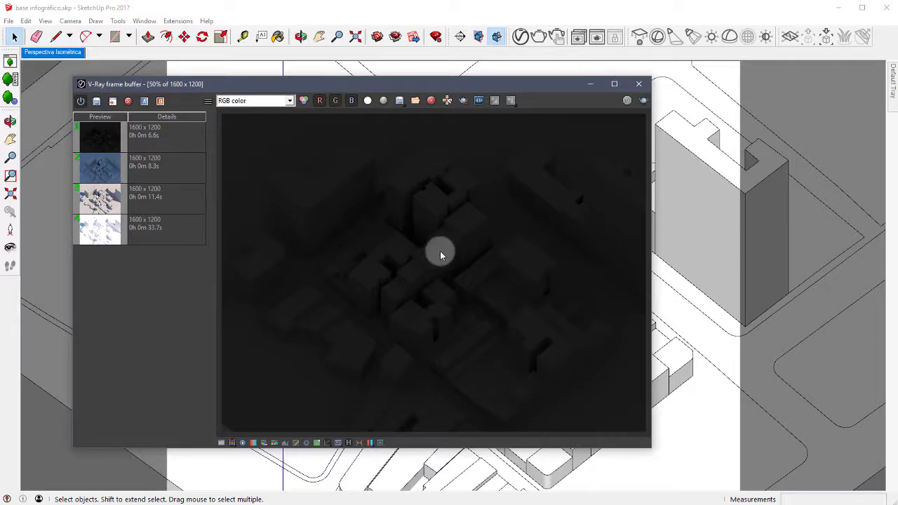
pyautogui.click(639, 85)
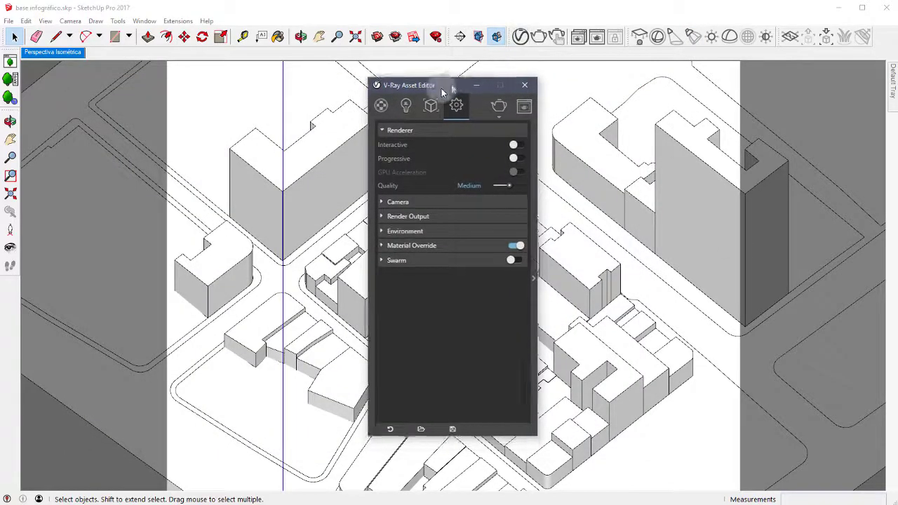
# Lower the Standard Camera's Exposure Value (EV) and render the isometric view again, saving the result to the render history
pyautogui.moveTo(441, 91); pyautogui.dragTo(446, 103)
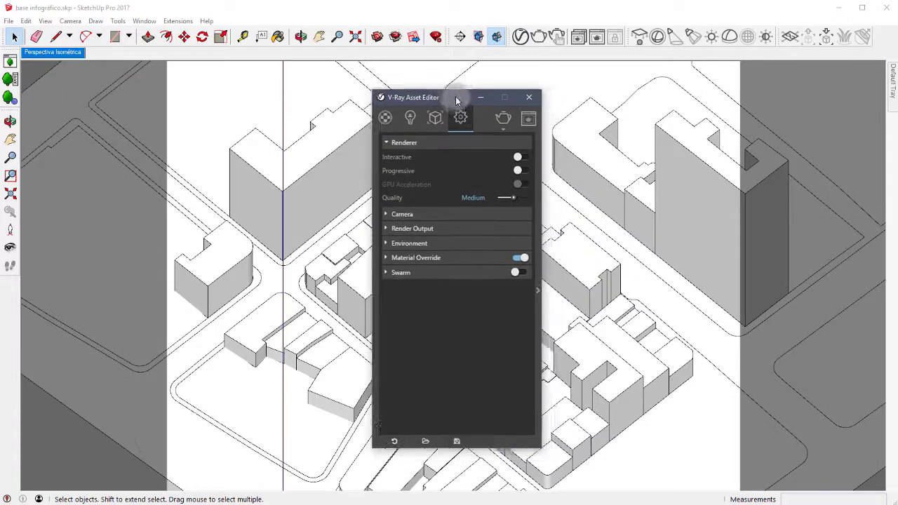
pyautogui.click(414, 214)
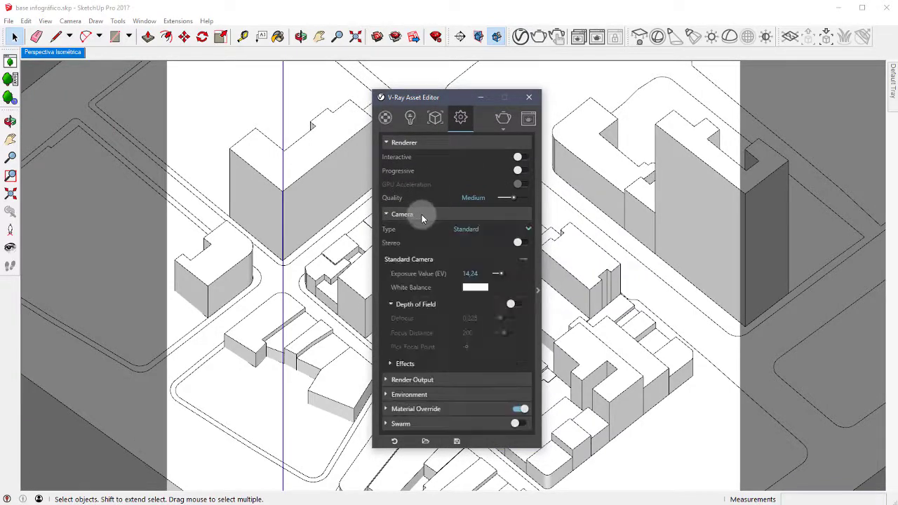
pyautogui.doubleClick(472, 273)
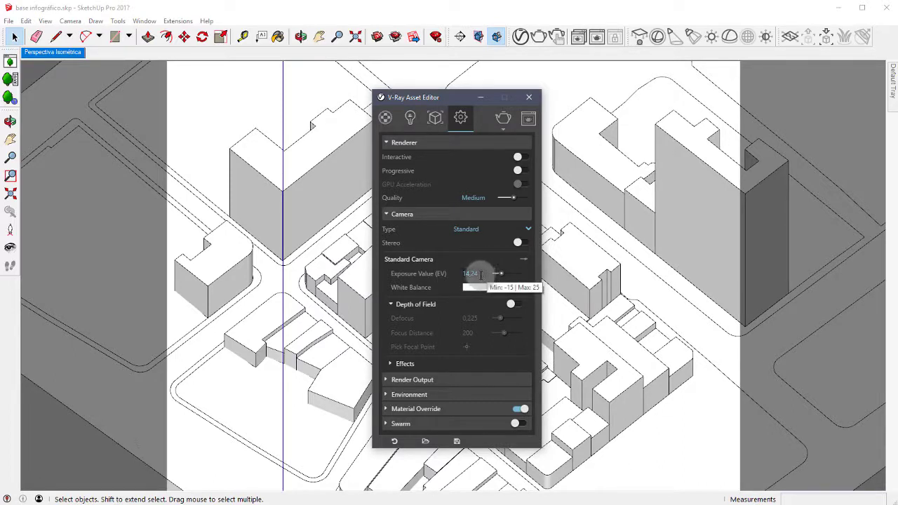
pyautogui.doubleClick(477, 273)
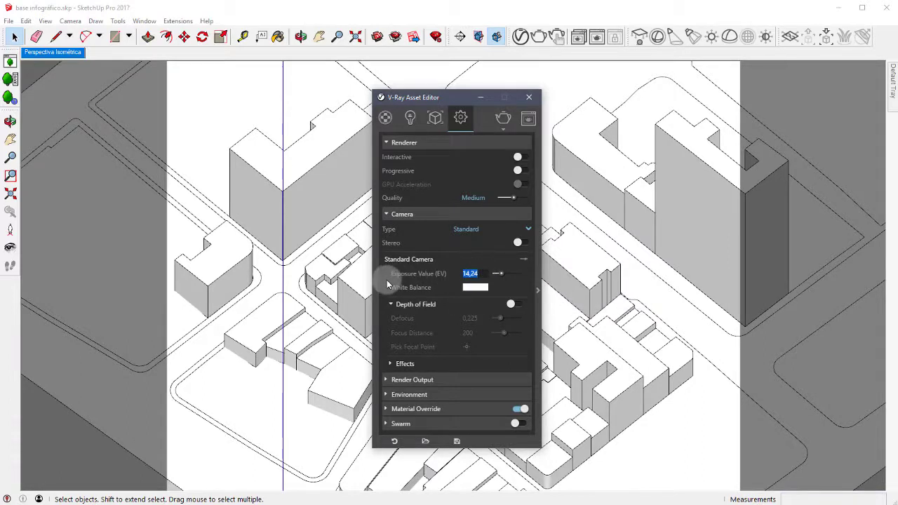
pyautogui.press('BackSpace')
pyautogui.press('Return')
pyautogui.click(539, 42)
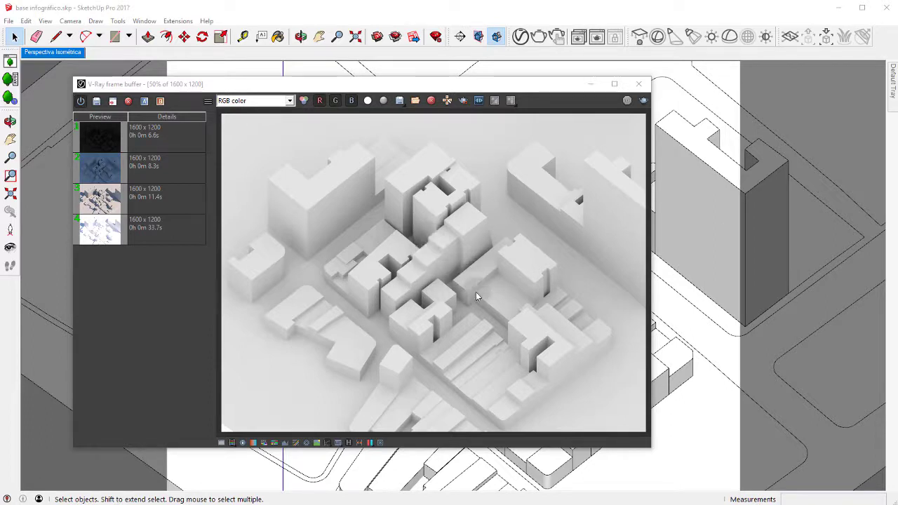
pyautogui.click(96, 101)
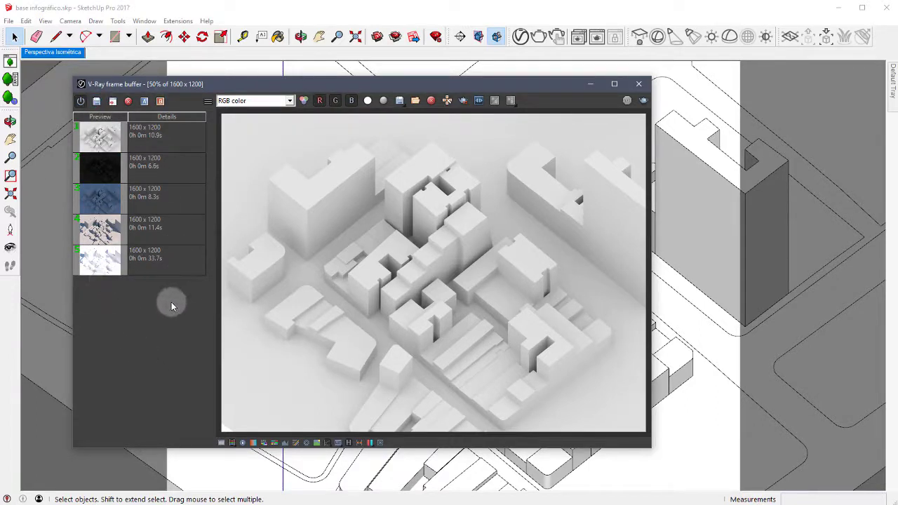
# Compare the saved renders in the history one by one, from the first overexposed image to the latest soft white one
pyautogui.doubleClick(154, 261)
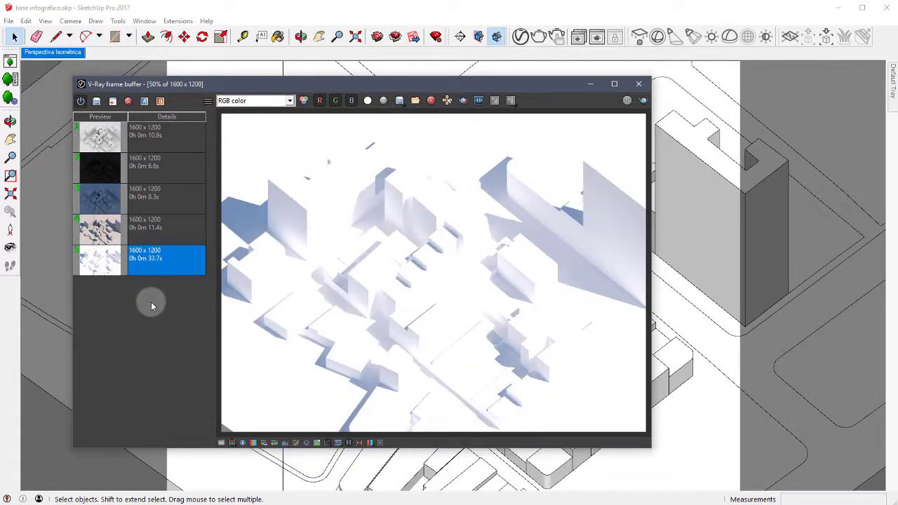
pyautogui.click(112, 232)
pyautogui.doubleClick(113, 232)
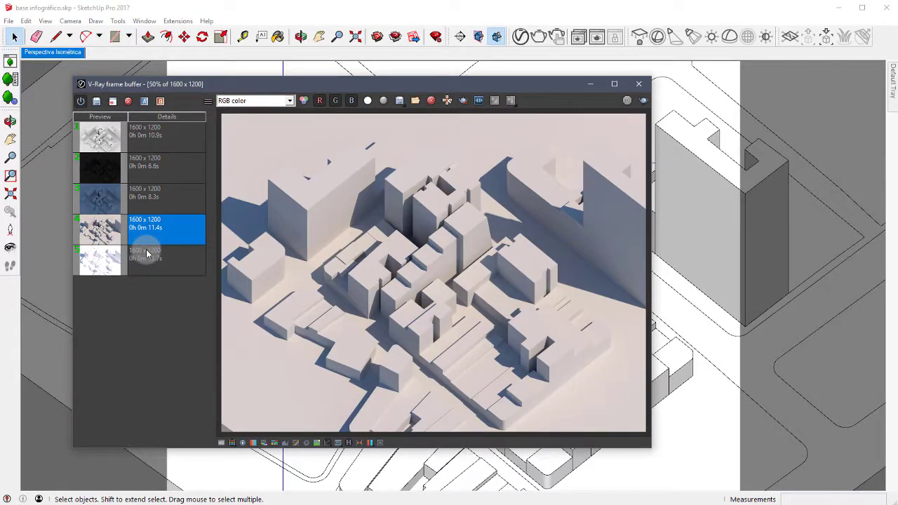
pyautogui.doubleClick(112, 202)
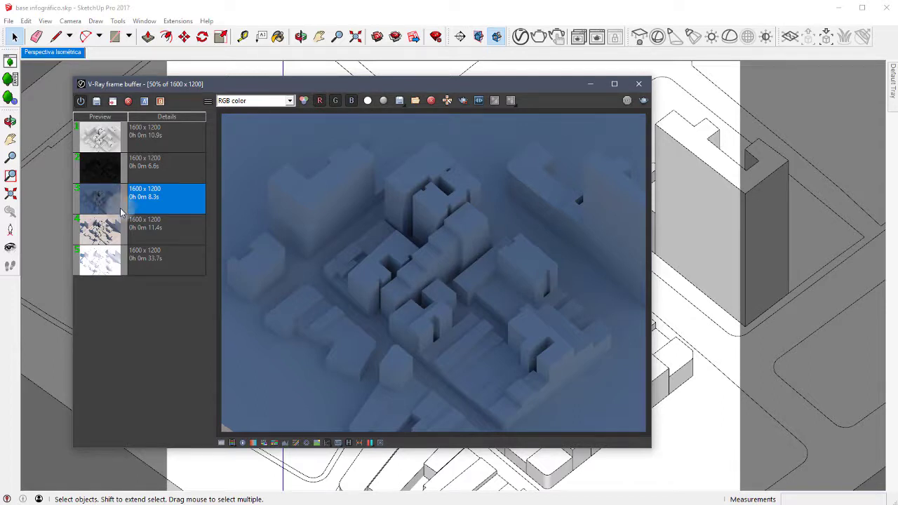
pyautogui.click(112, 166)
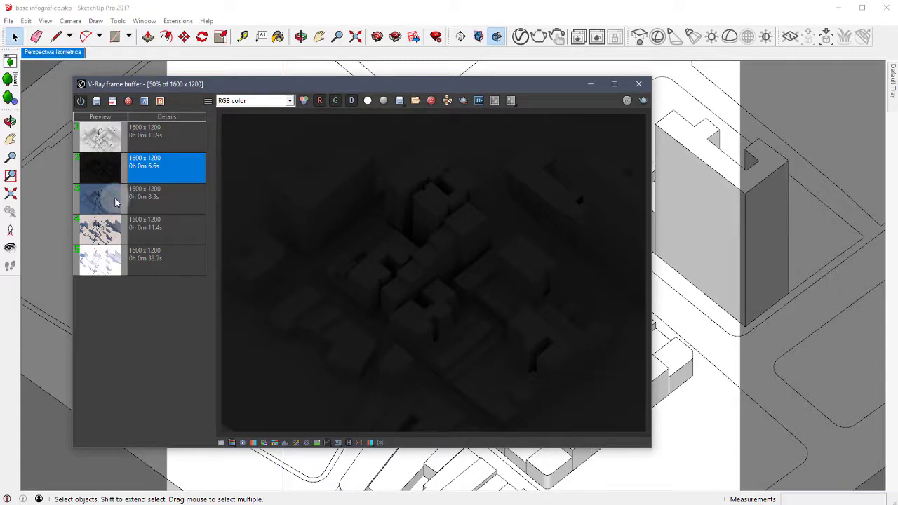
pyautogui.click(108, 136)
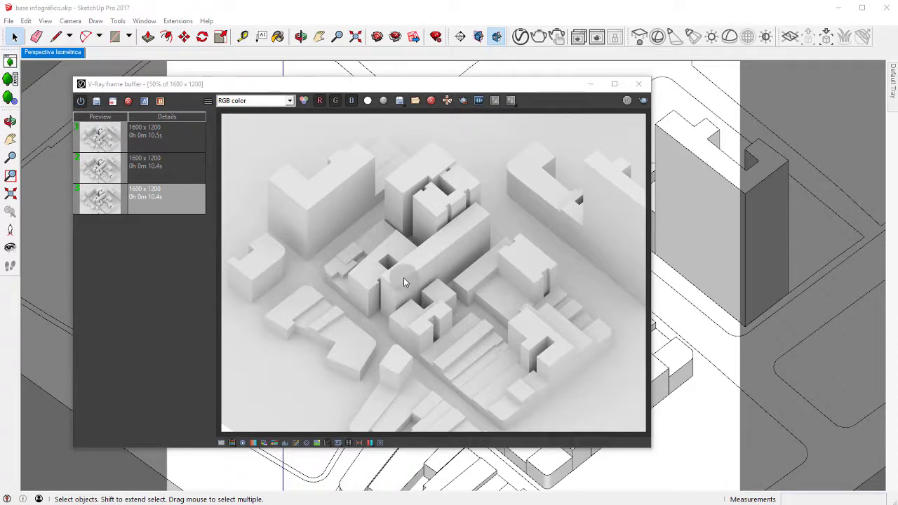
# Compare the three saved renders showing different shapes of the long central building
pyautogui.doubleClick(101, 168)
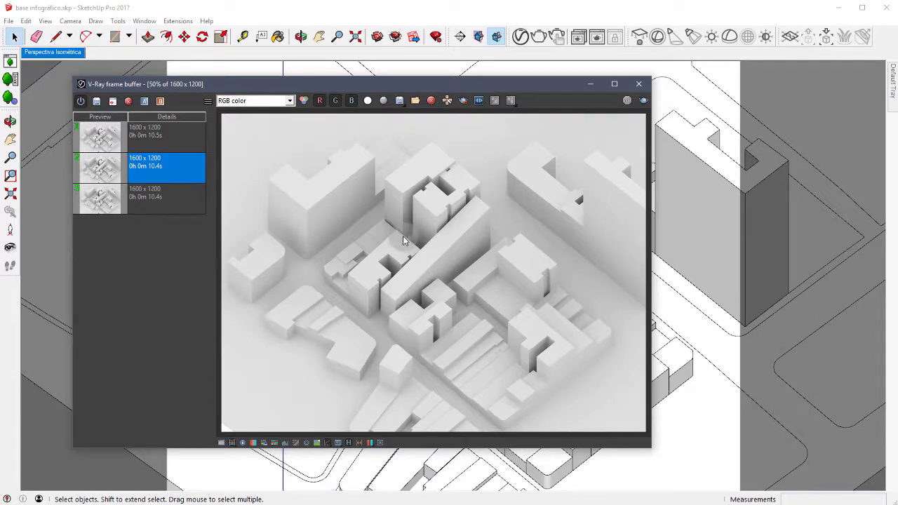
pyautogui.doubleClick(108, 139)
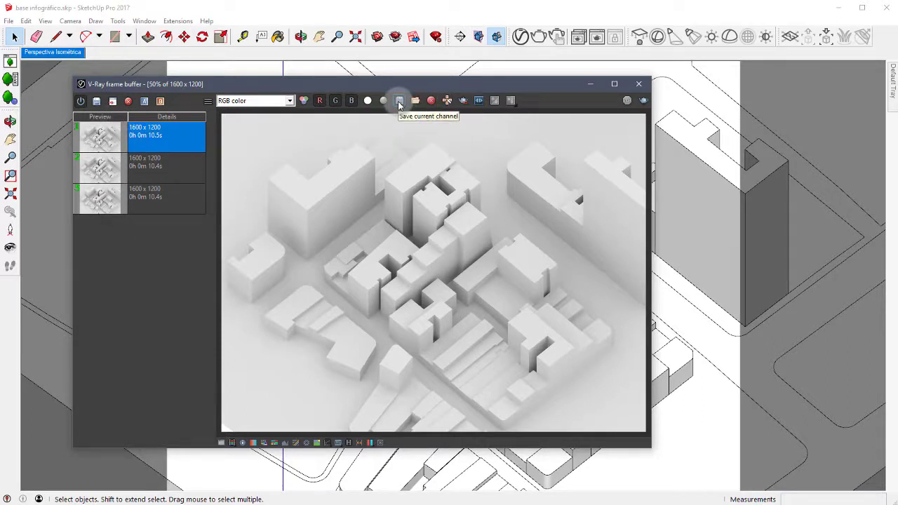
pyautogui.click(147, 208)
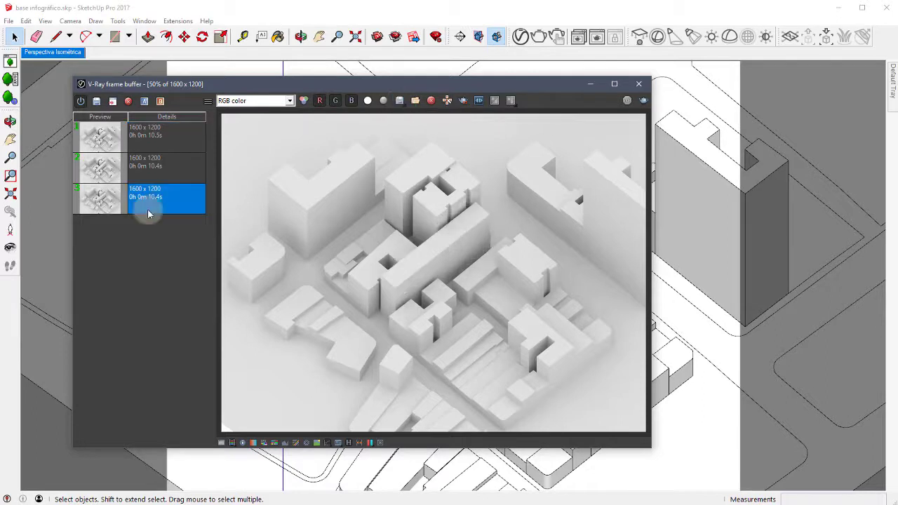
pyautogui.click(122, 175)
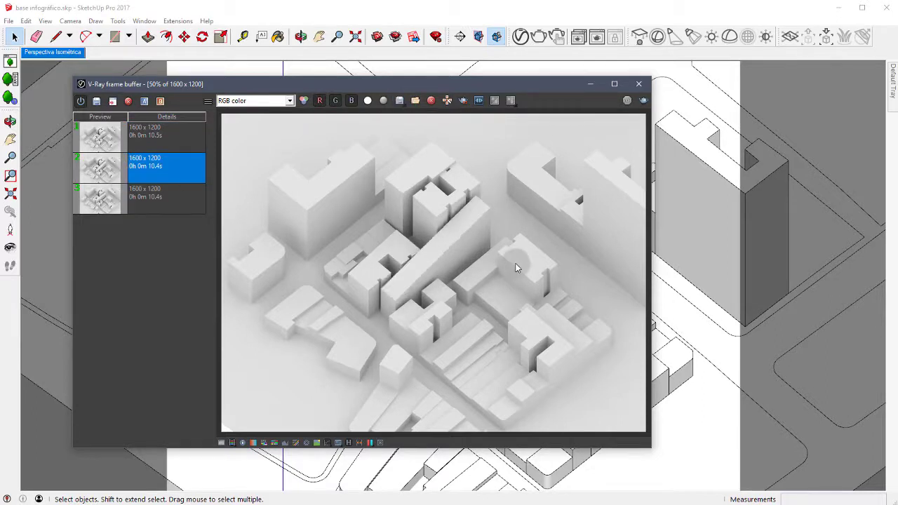
pyautogui.click(121, 138)
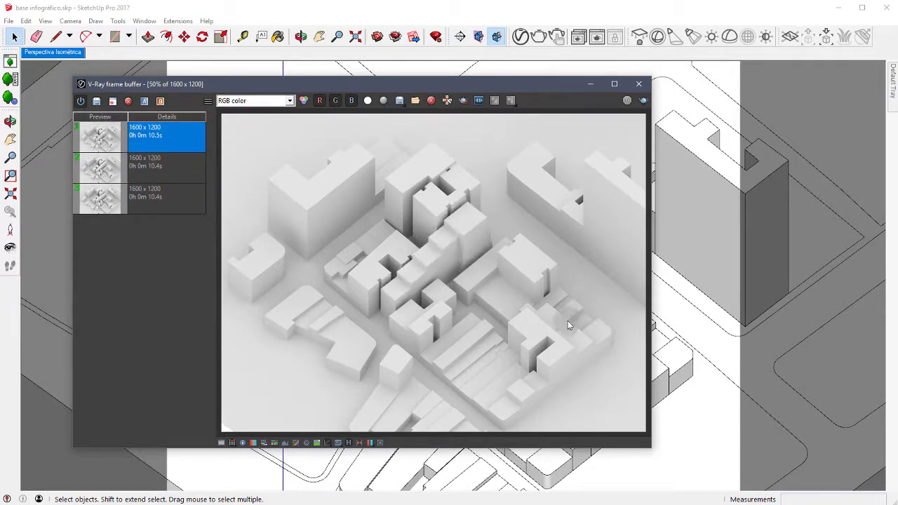